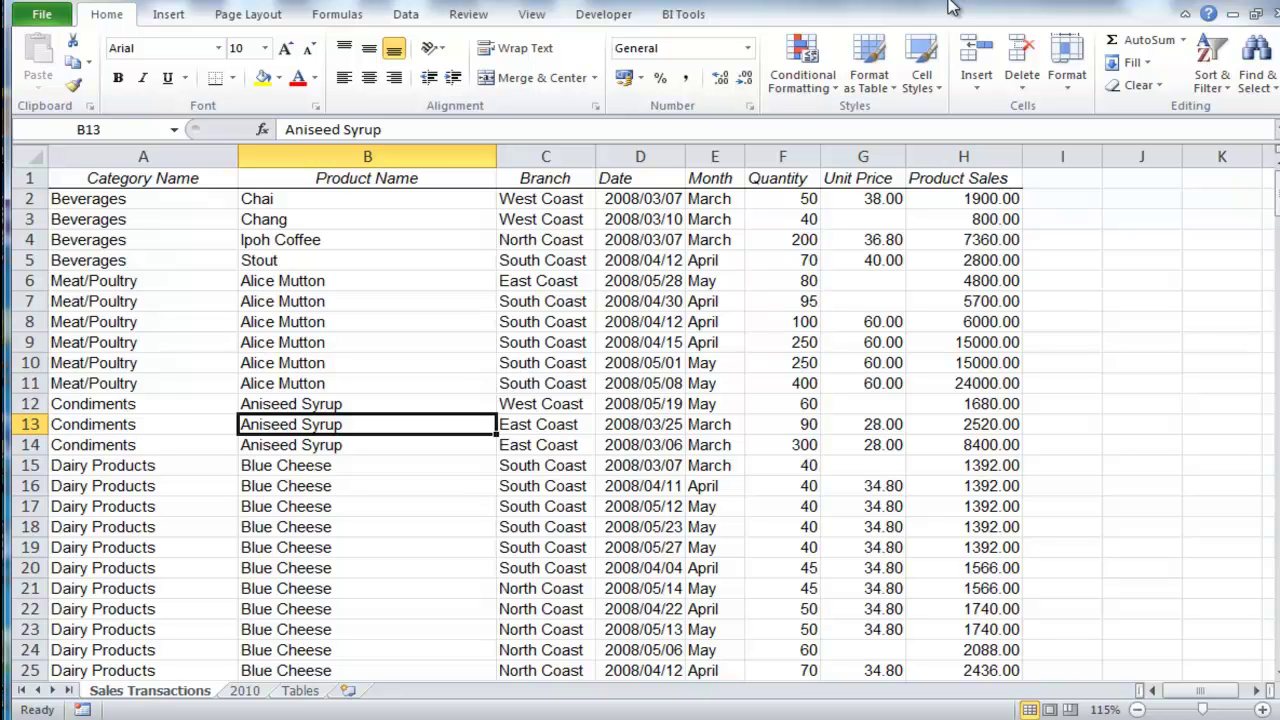
- Copy the entire sales table into a new Sheet1, keeping the source column widths
{"action": "key", "text": "ctrl+a"}
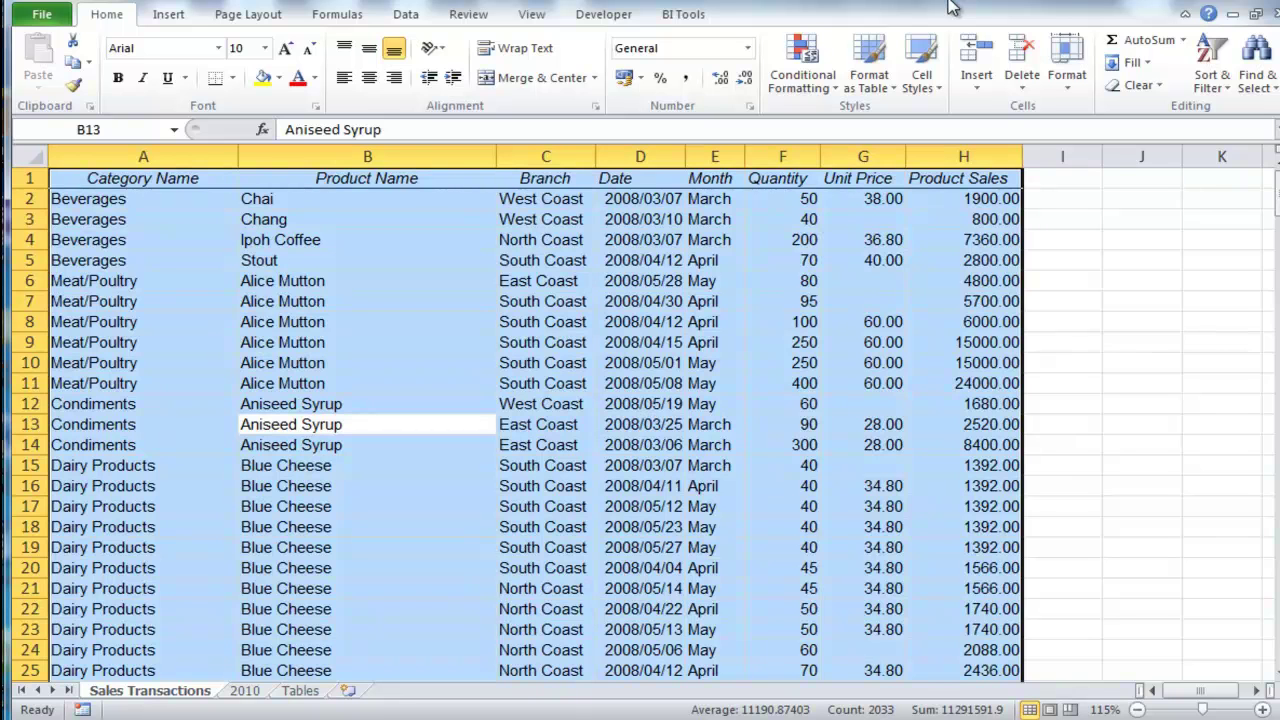
{"action": "key", "text": "ctrl+c"}
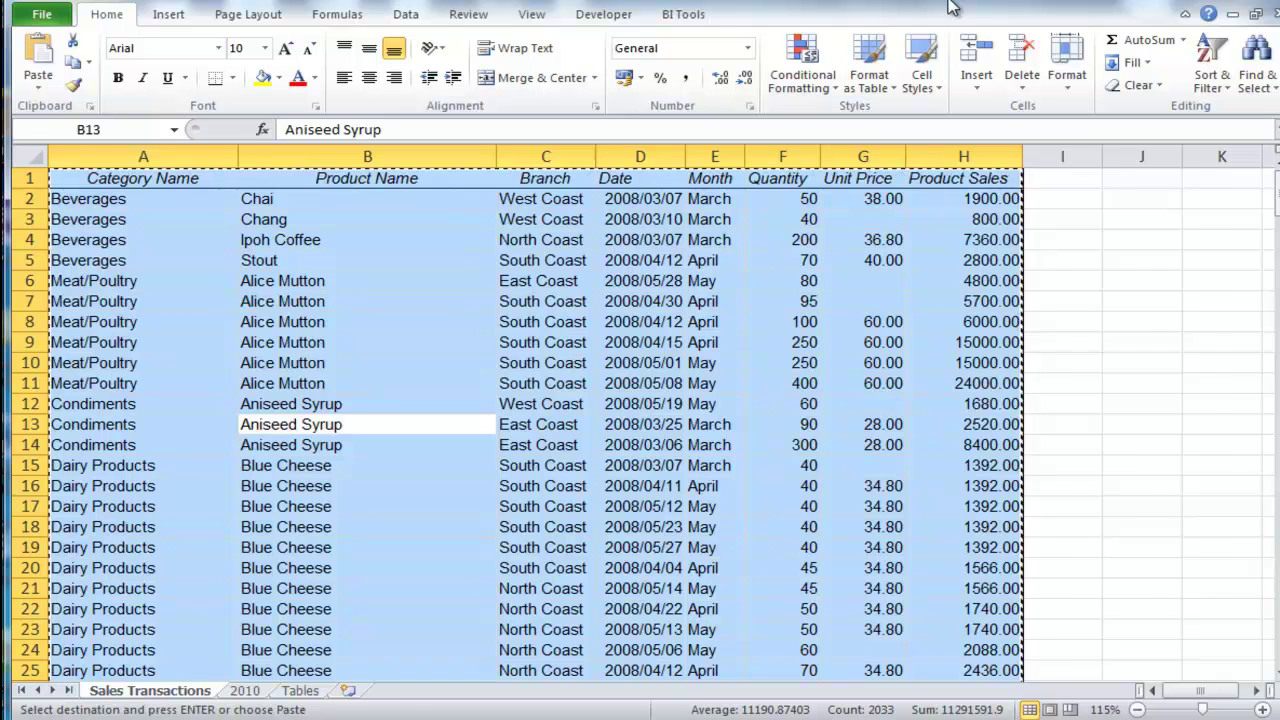
{"action": "key", "text": "shift+F11"}
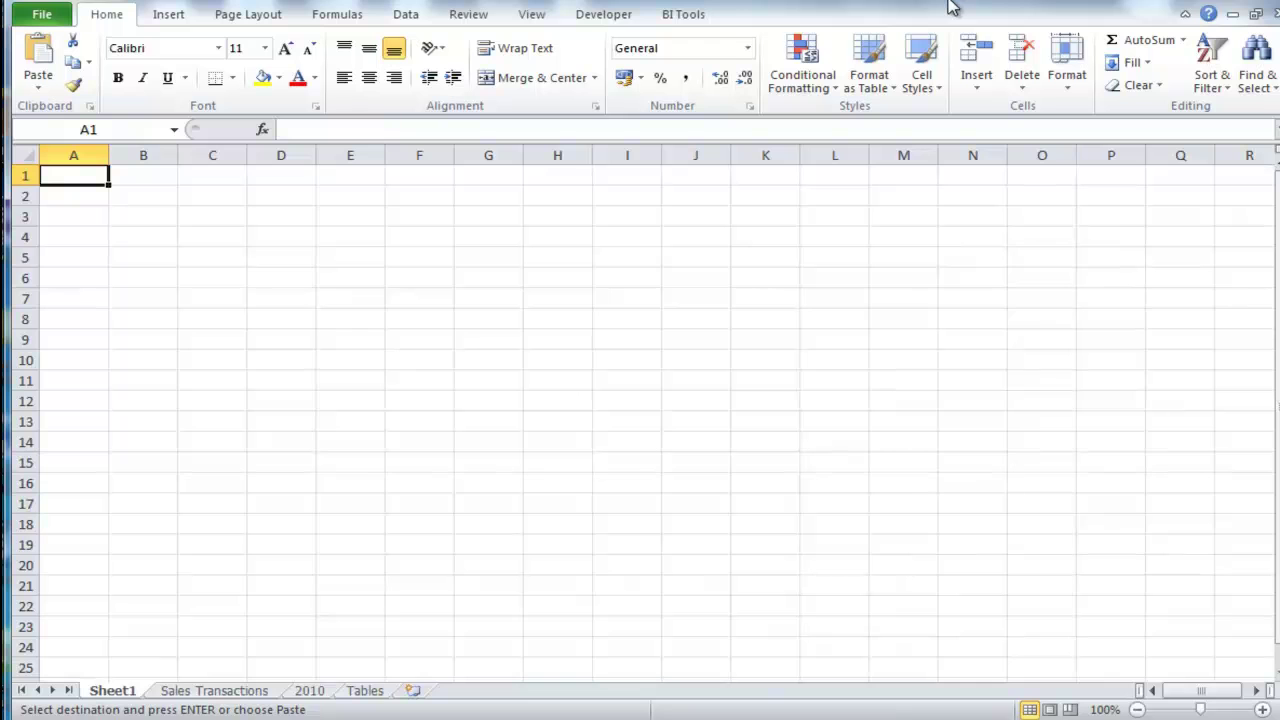
{"action": "key", "text": "ctrl+v"}
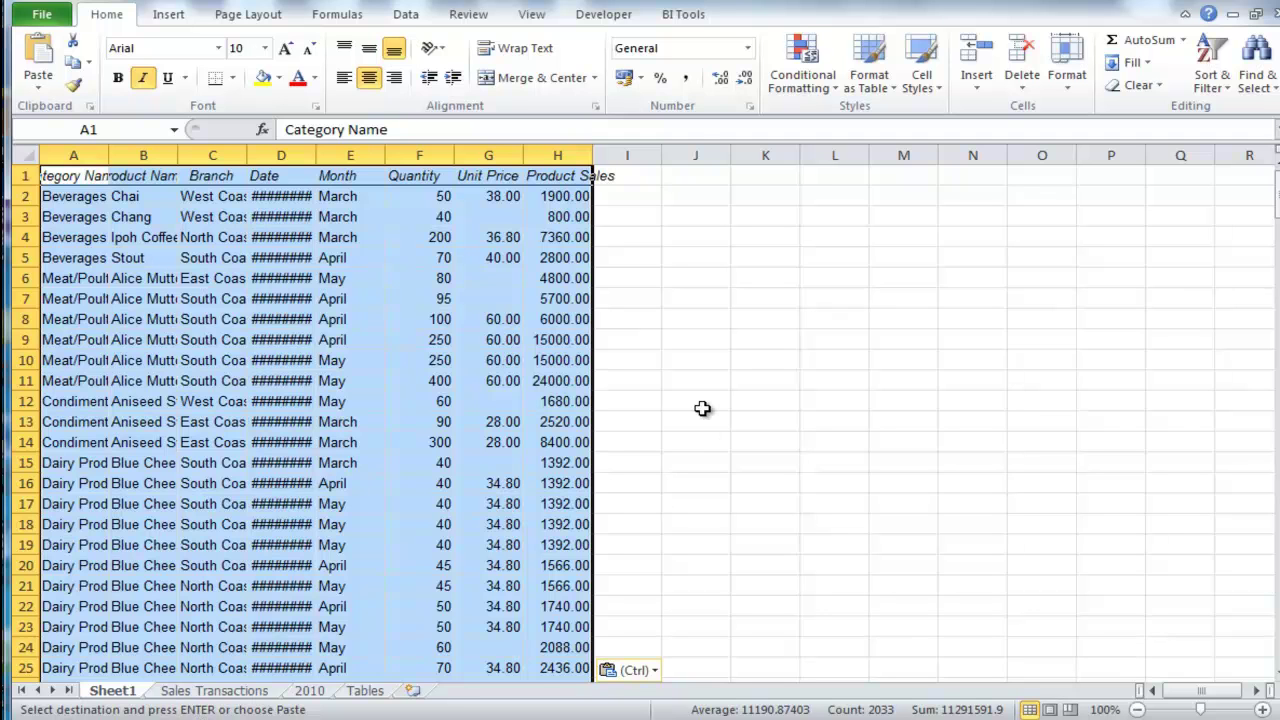
{"action": "key", "text": "shift+F10"}
{"action": "key", "text": "s"}
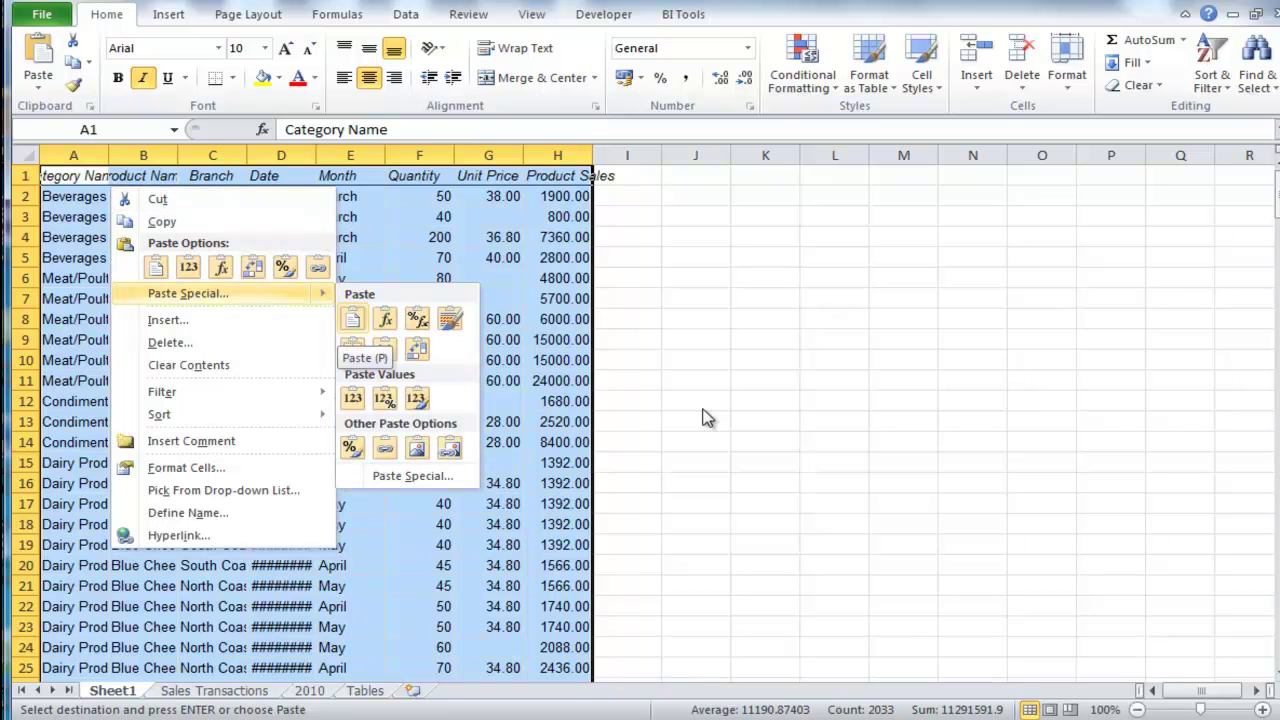
{"action": "key", "text": "w"}
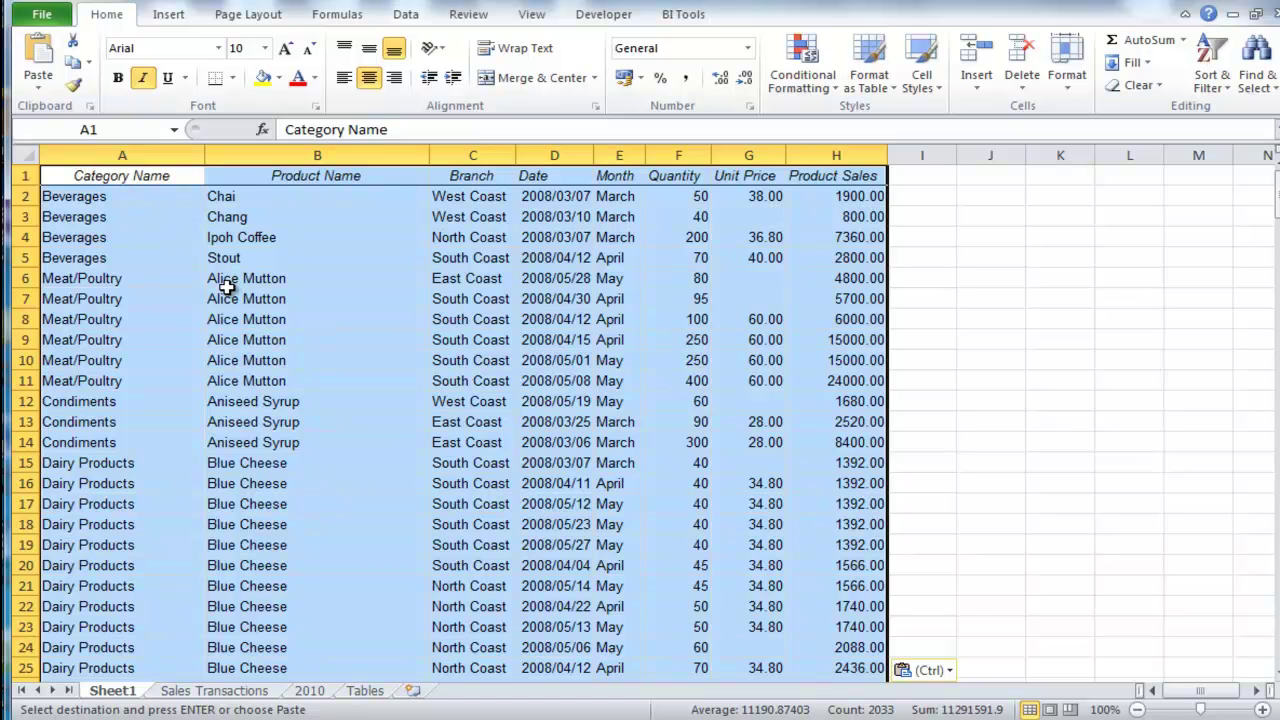
- Format the Product Sales column H as Number with 0 decimal places
{"action": "key", "text": "ctrl+Right"}
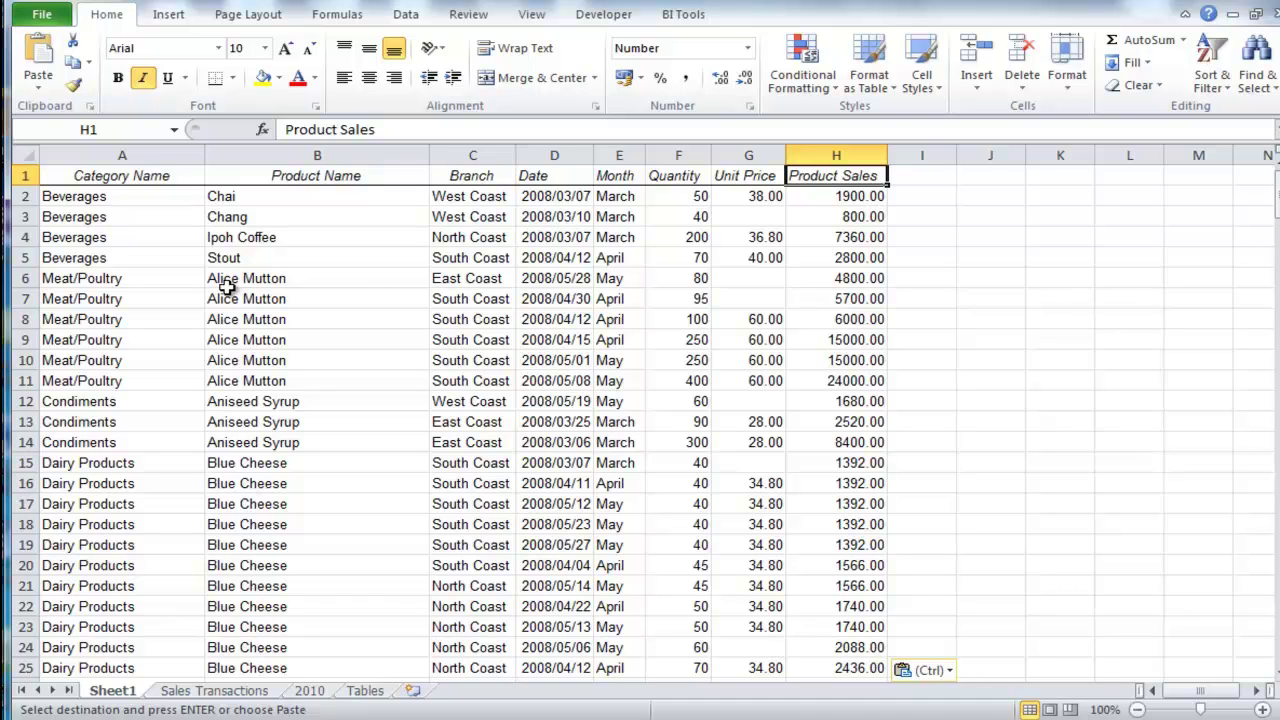
{"action": "key", "text": "ctrl+shift+Down"}
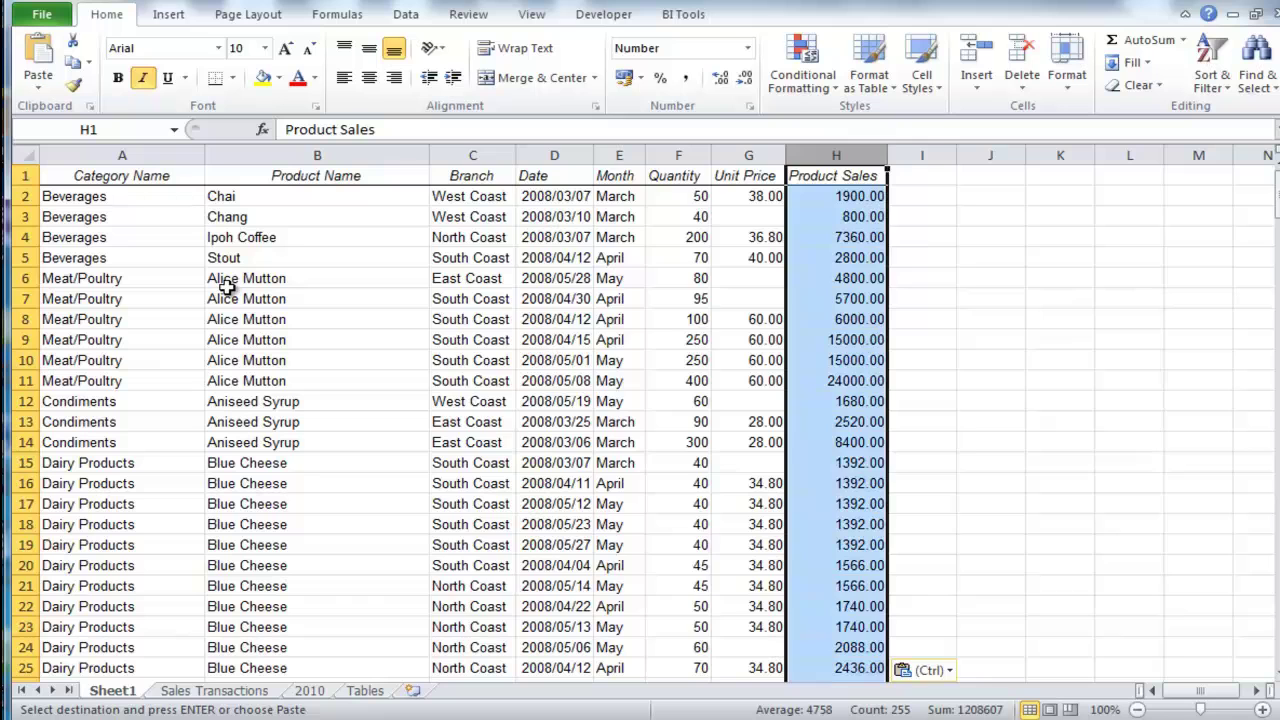
{"action": "key", "text": "ctrl+1"}
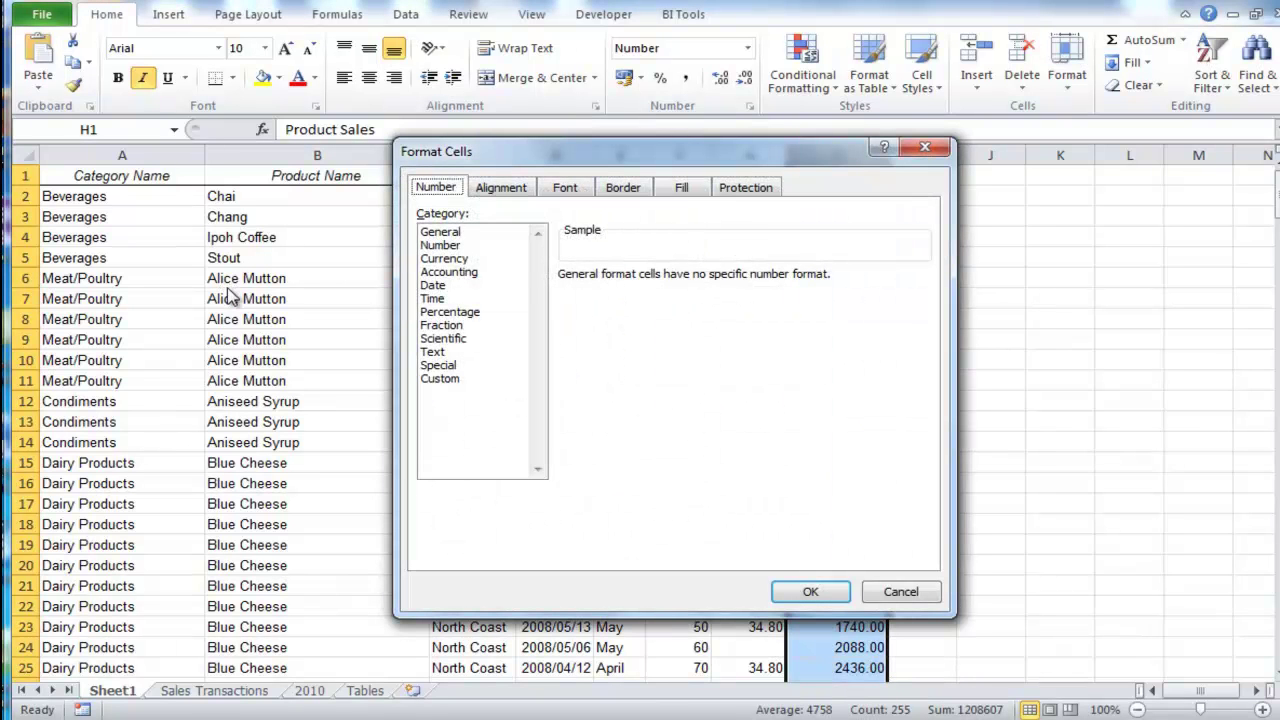
{"action": "key", "text": "Tab"}
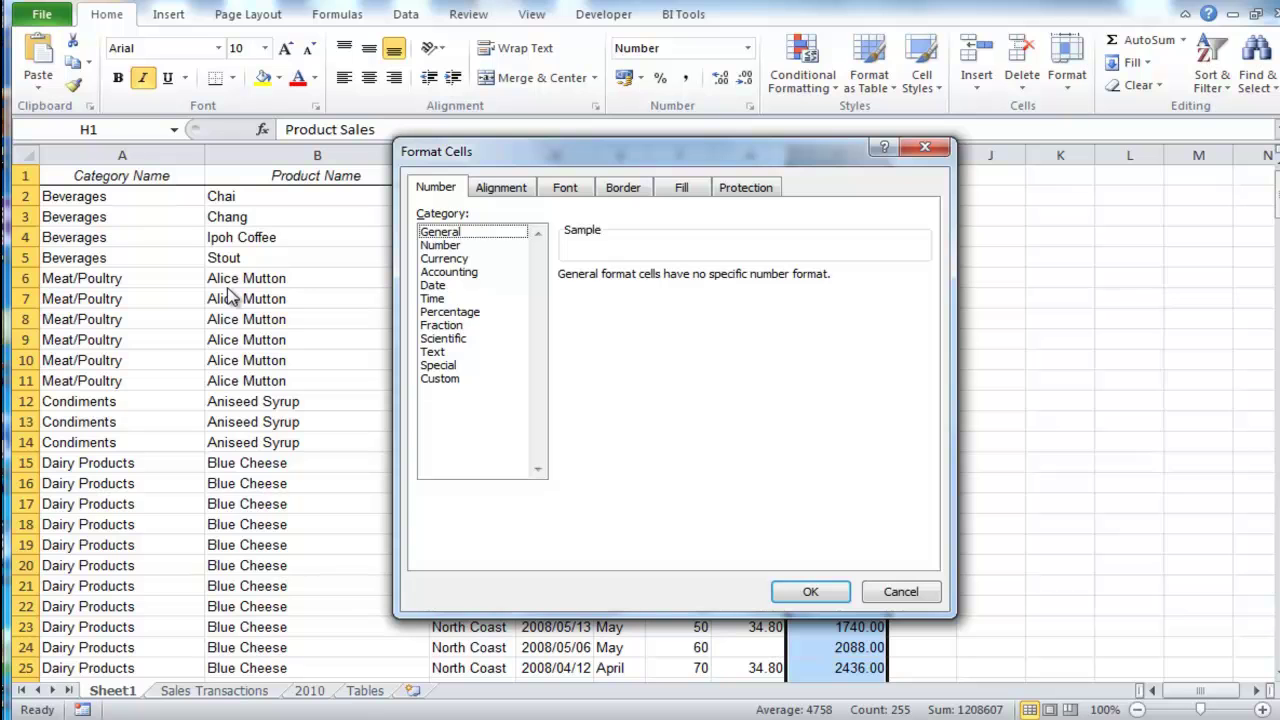
{"action": "key", "text": "Down"}
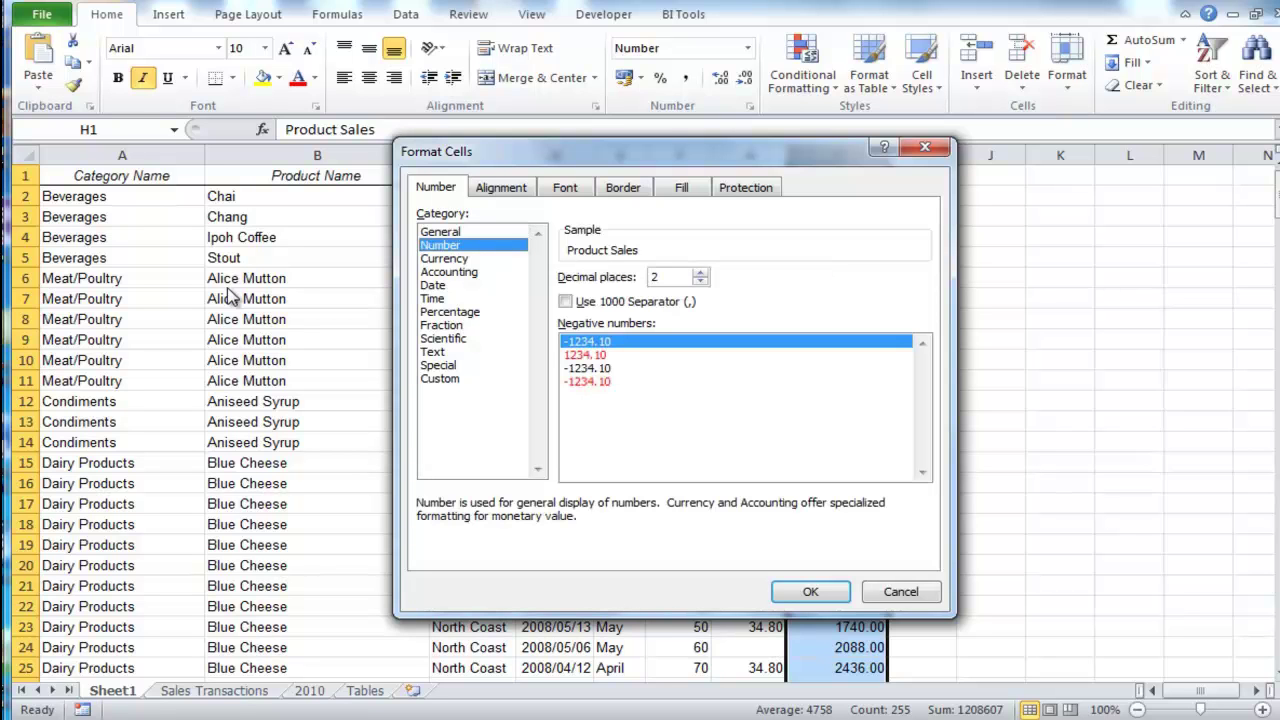
{"action": "key", "text": "Tab"}
{"action": "type", "text": "0"}
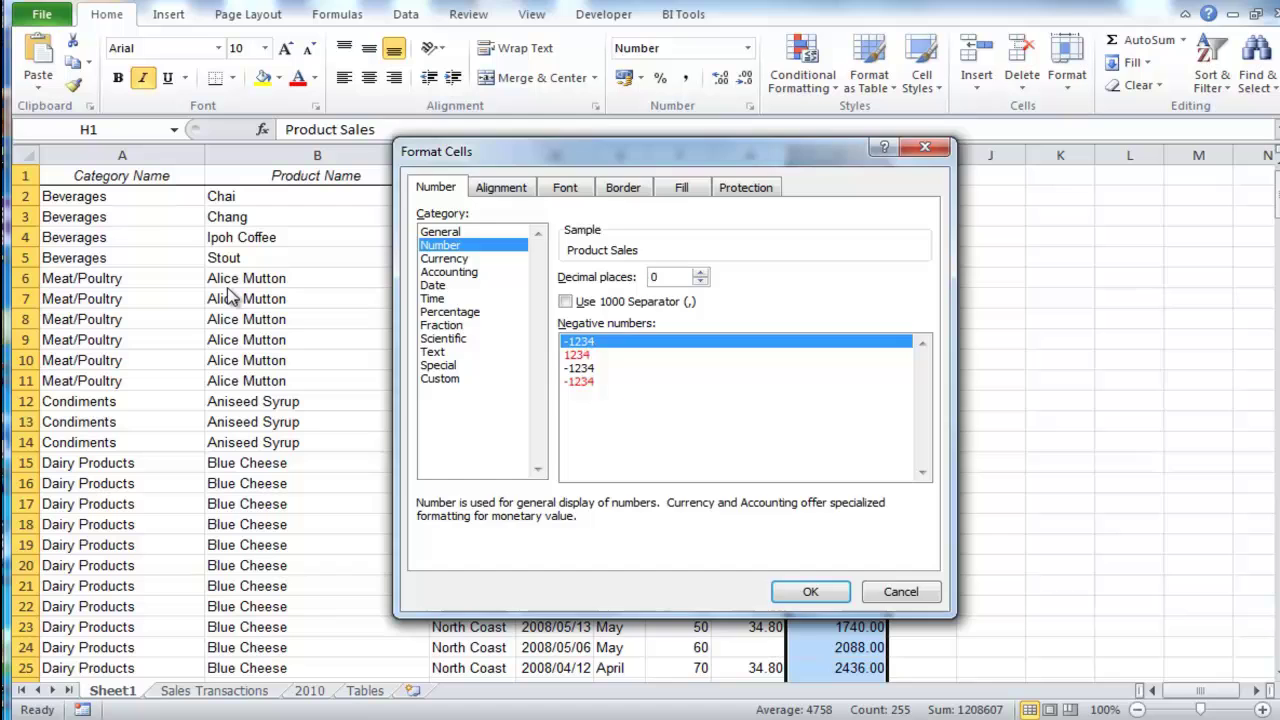
{"action": "key", "text": "Return"}
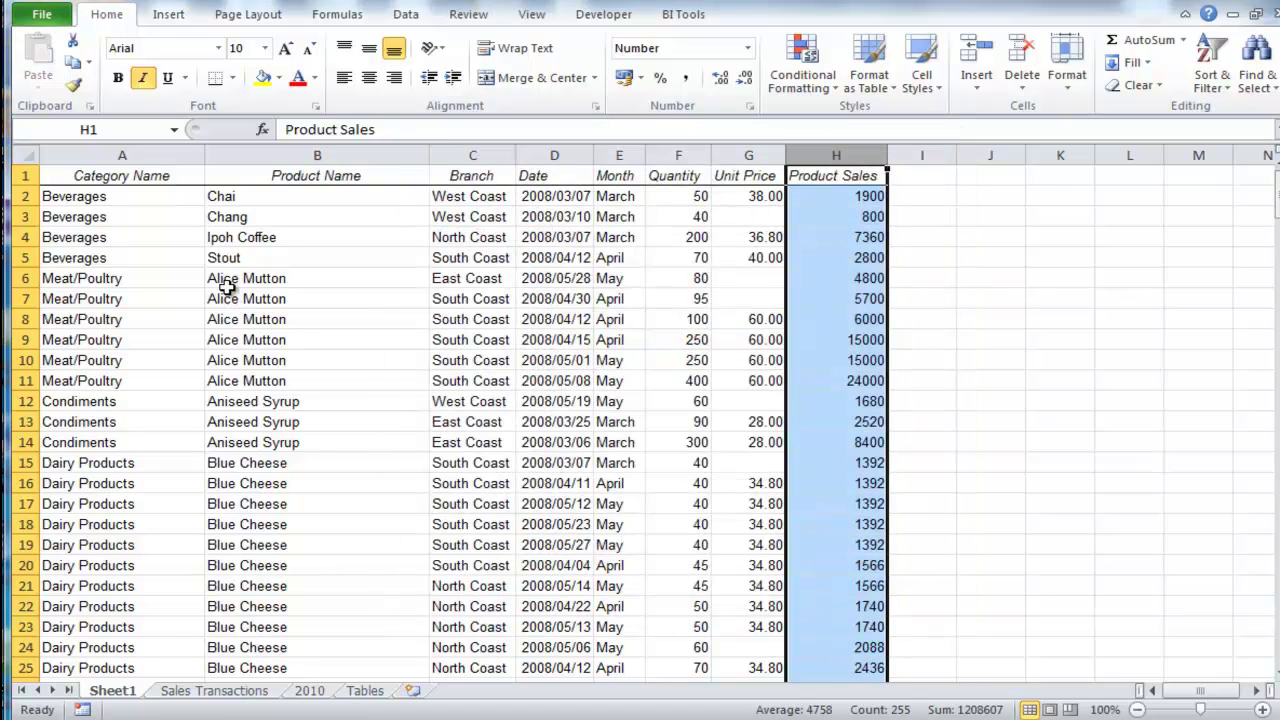
- Select only the blank cells in the Unit Price column G via Go To Special
{"action": "key", "text": "Left"}
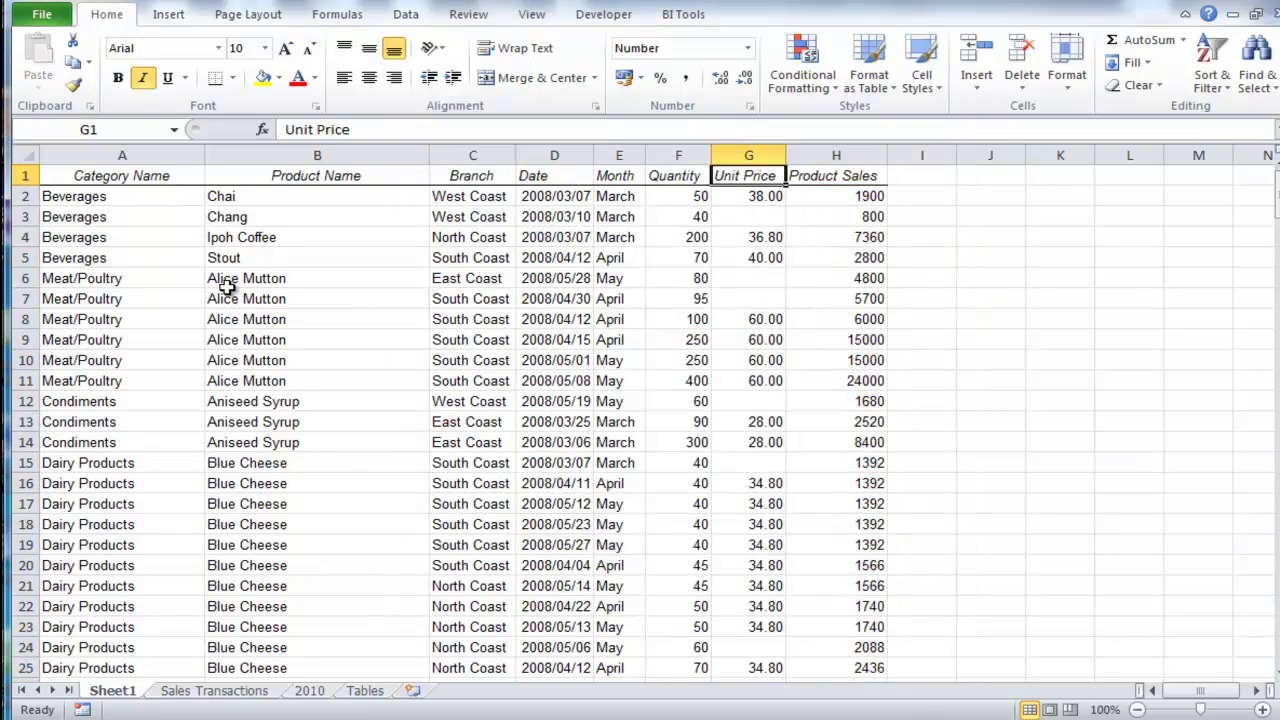
{"action": "key", "text": "ctrl+space"}
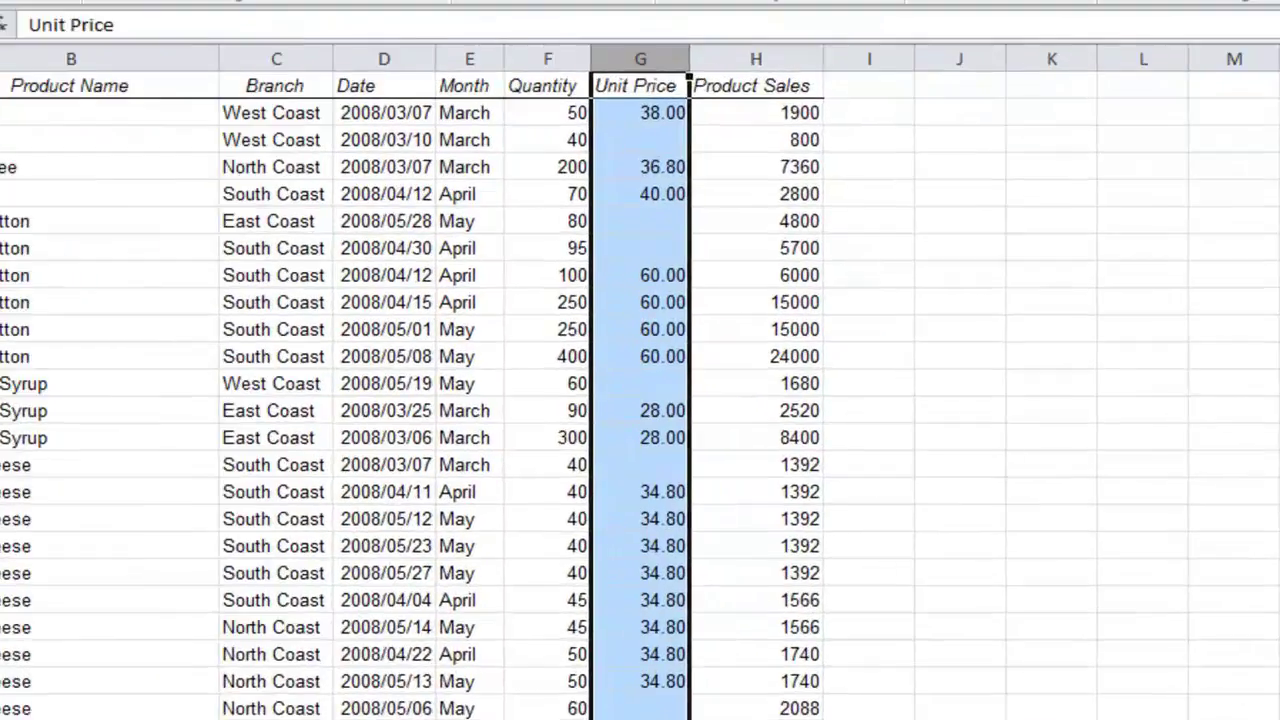
{"action": "key", "text": "F5"}
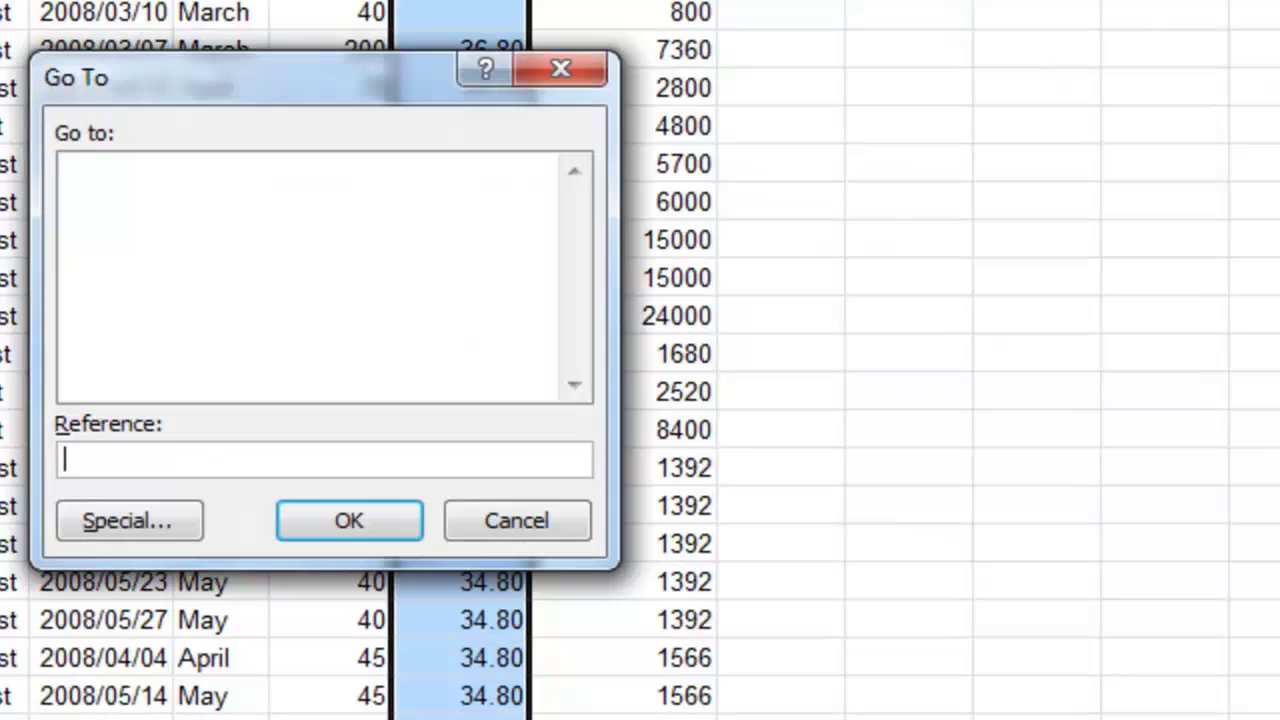
{"action": "left_click", "coordinate": [306, 166]}
{"action": "left_click", "coordinate": [129, 520]}
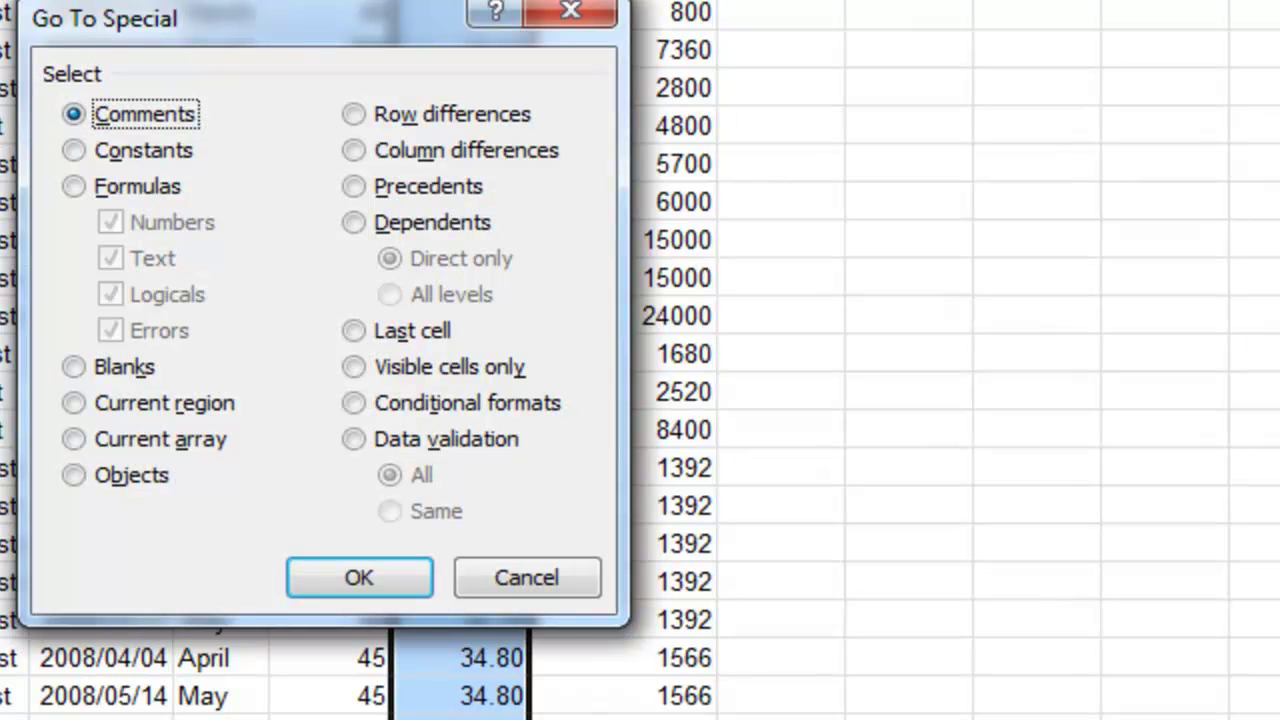
{"action": "left_click", "coordinate": [120, 367]}
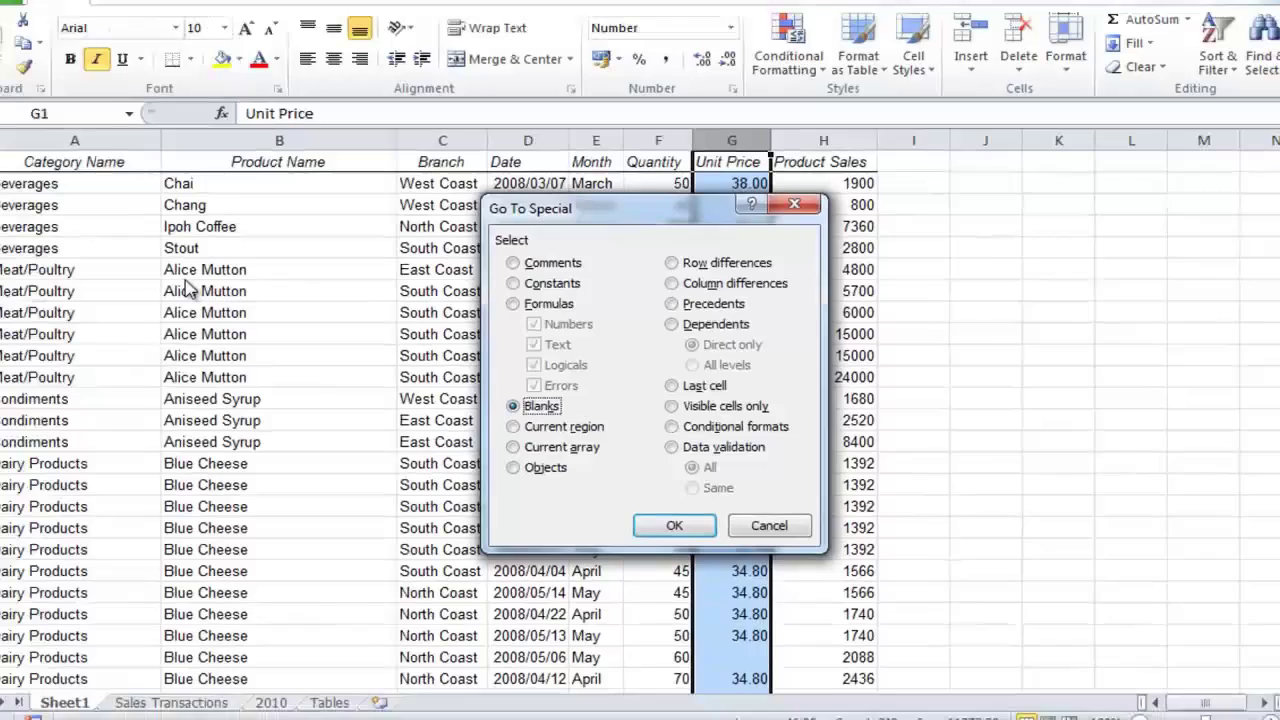
{"action": "key", "text": "Return"}
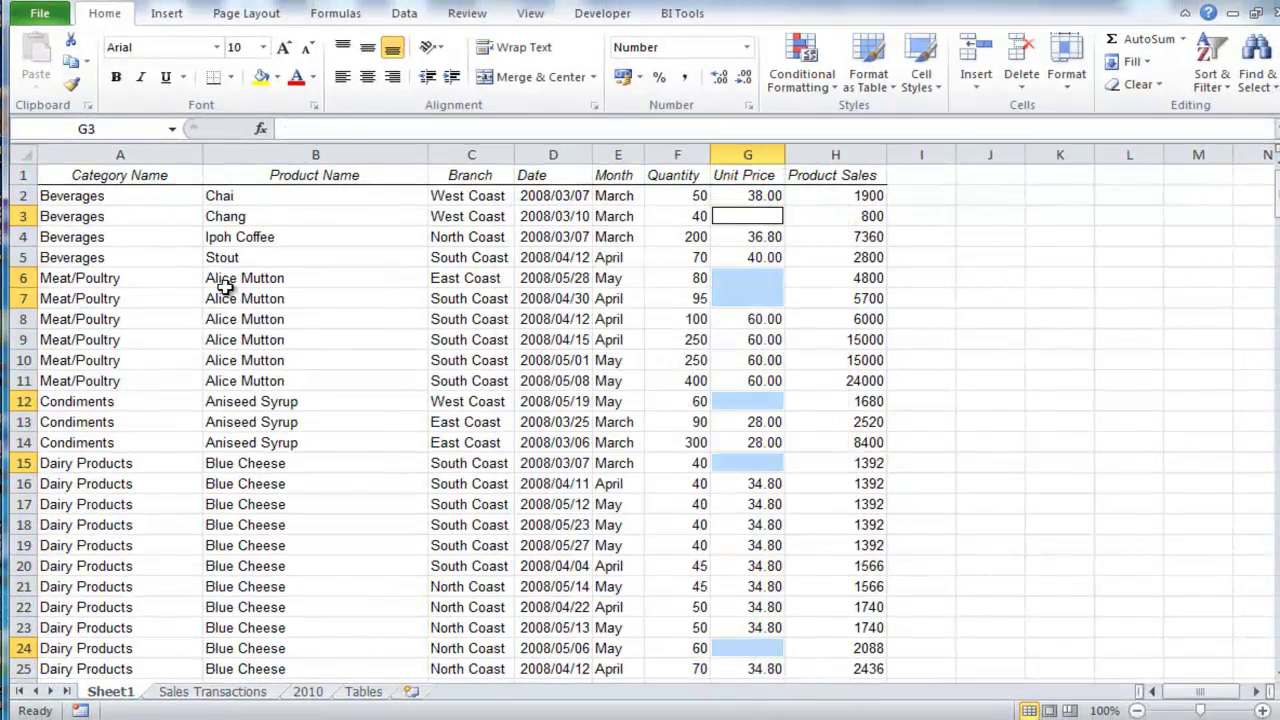
- Fill all selected blanks at once with the formula =H3/F3
{"action": "type", "text": "="}
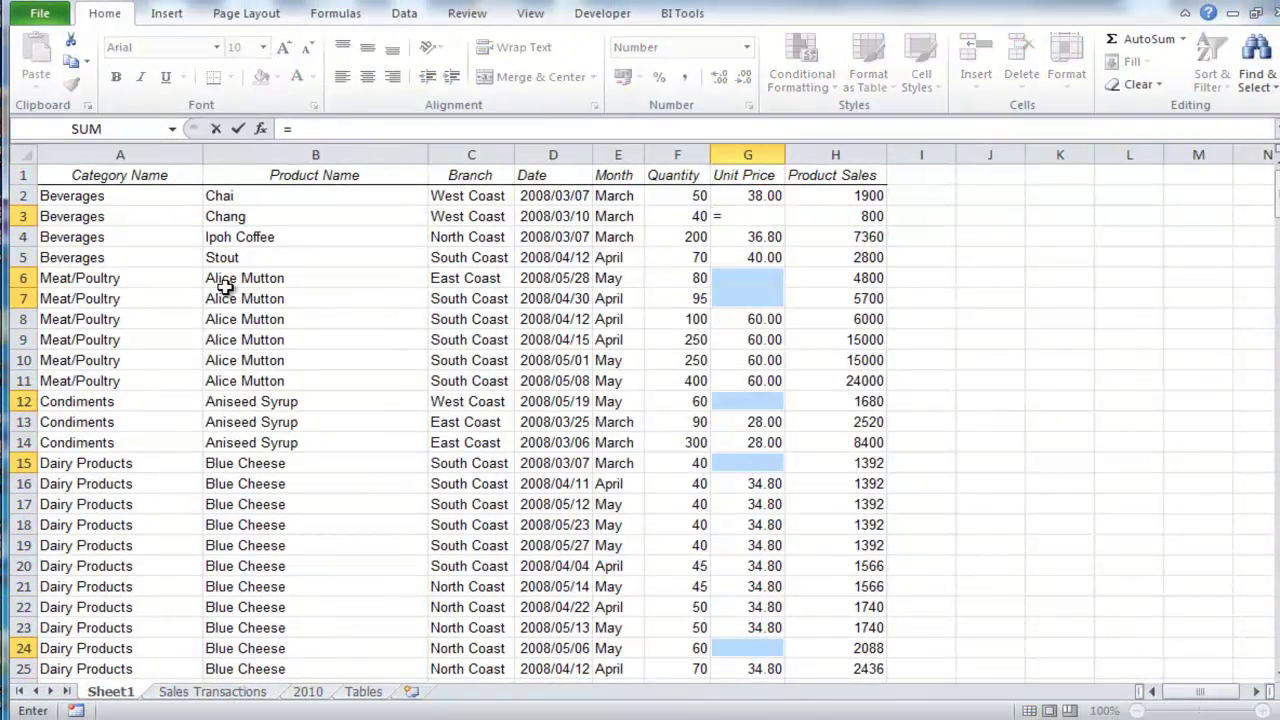
{"action": "key", "text": "Right"}
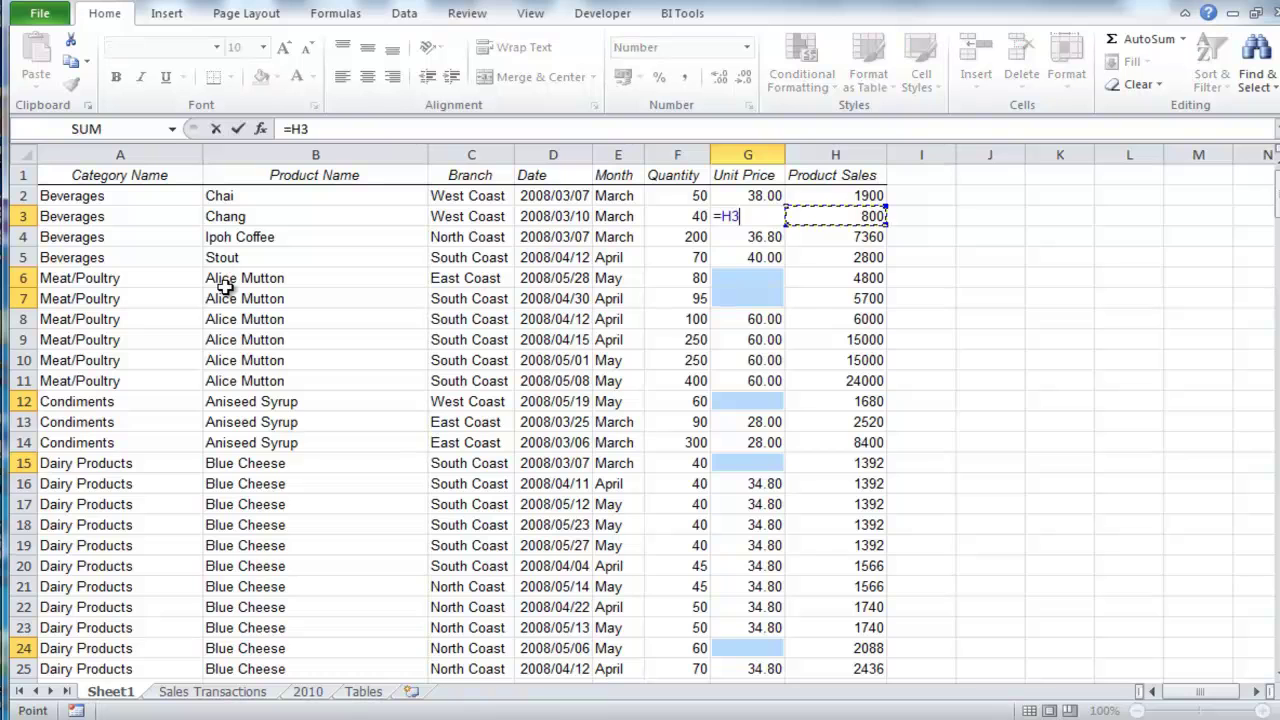
{"action": "type", "text": "/"}
{"action": "key", "text": "Left"}
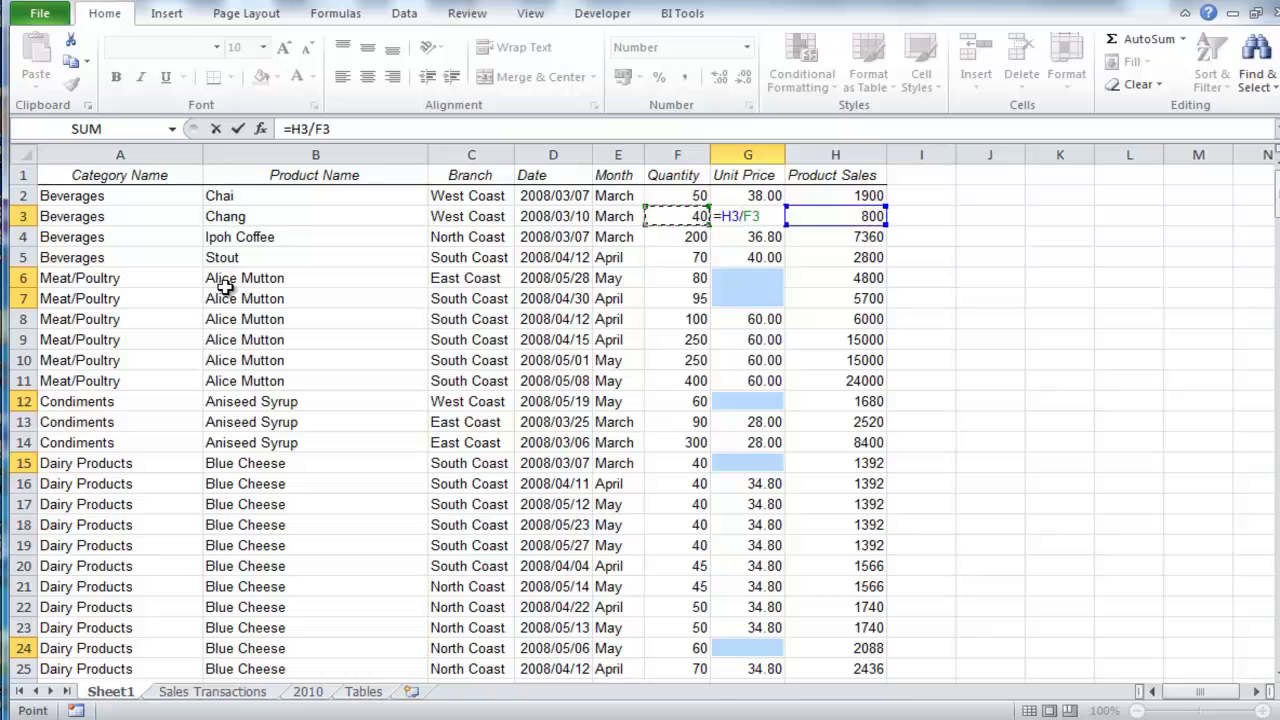
{"action": "key", "text": "ctrl+Return"}
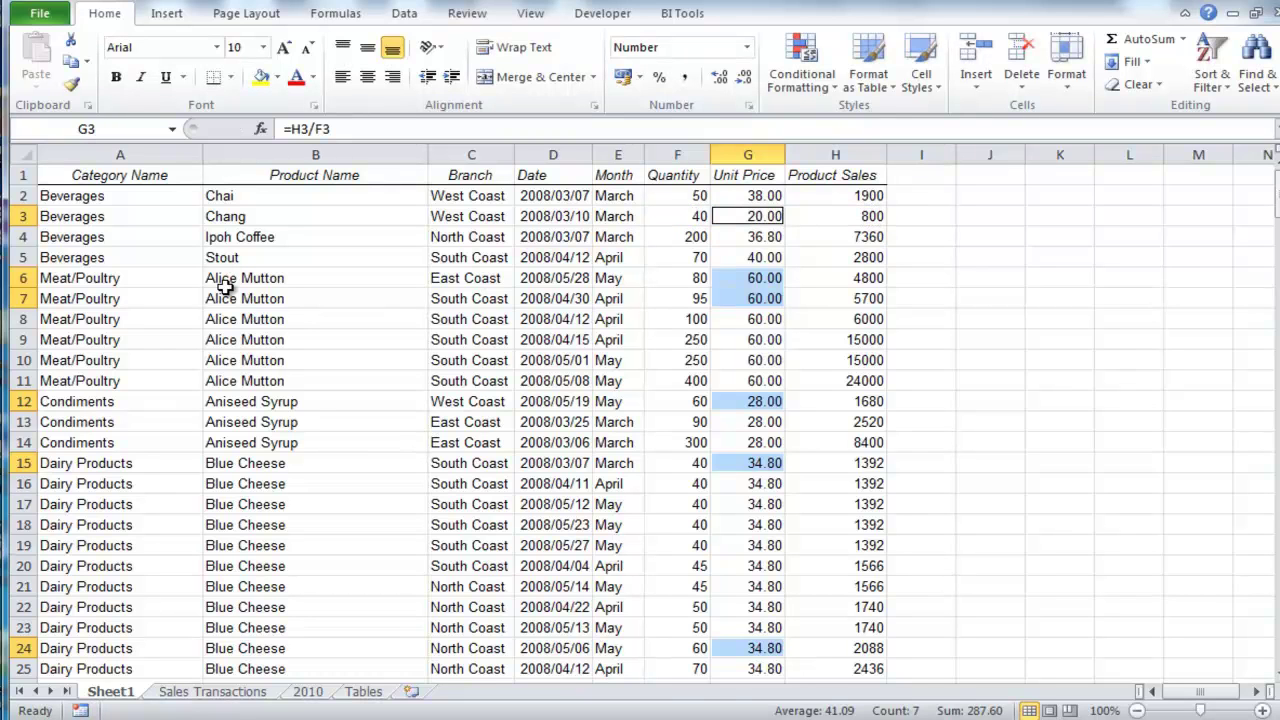
- Delete column D (Date), then column B (Product Name), returning to cell A2
{"action": "key", "text": "Left"}
{"action": "key", "text": "Left"}
{"action": "key", "text": "Left"}
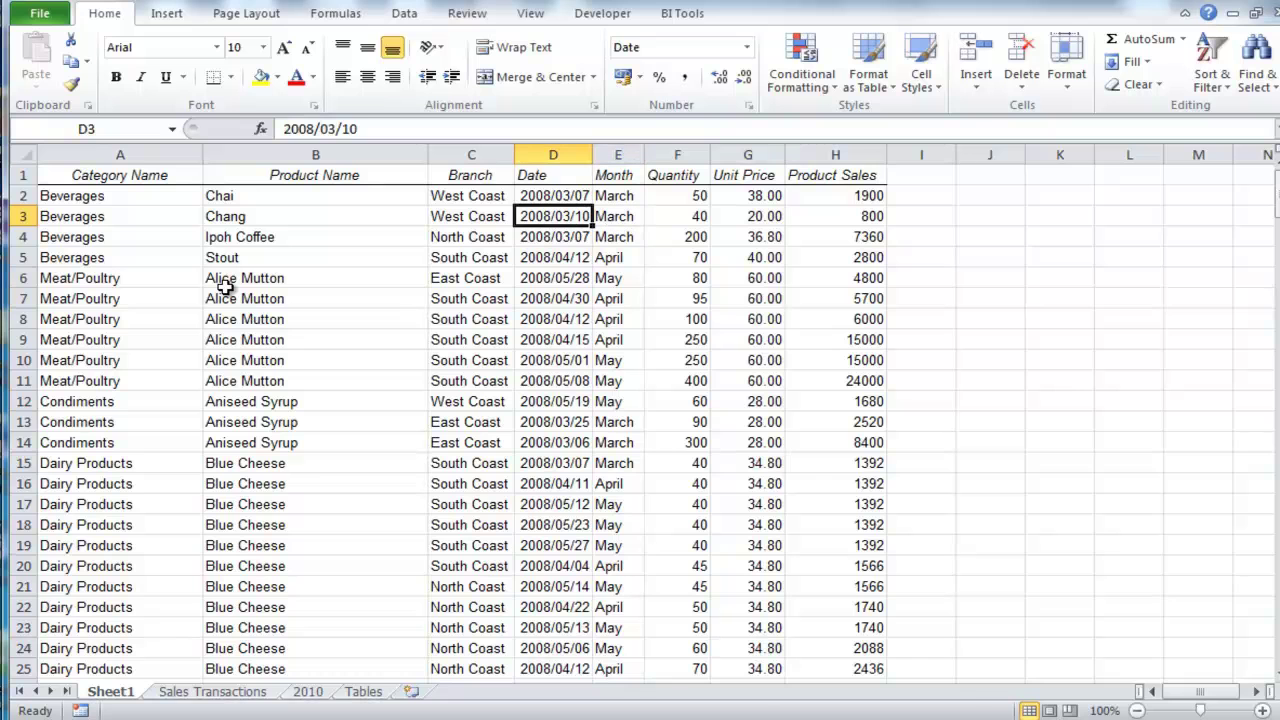
{"action": "key", "text": "ctrl+space"}
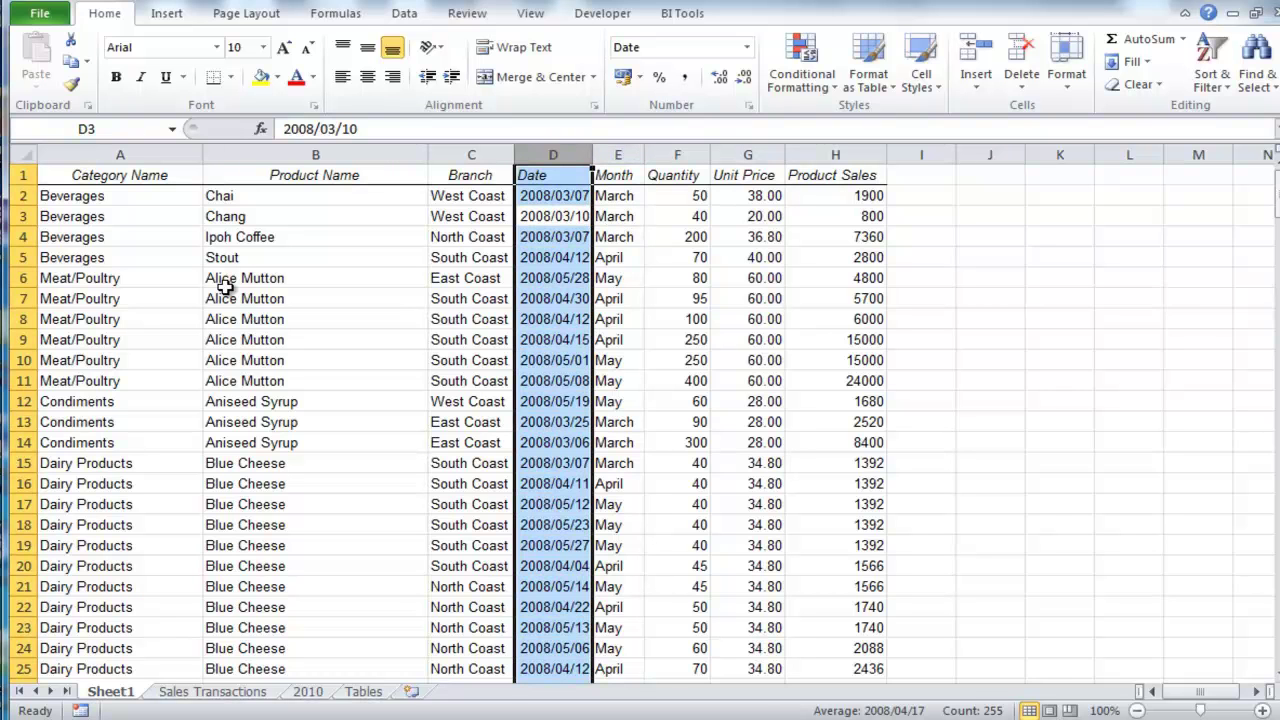
{"action": "key", "text": "ctrl+minus"}
{"action": "key", "text": "Left"}
{"action": "key", "text": "Left"}
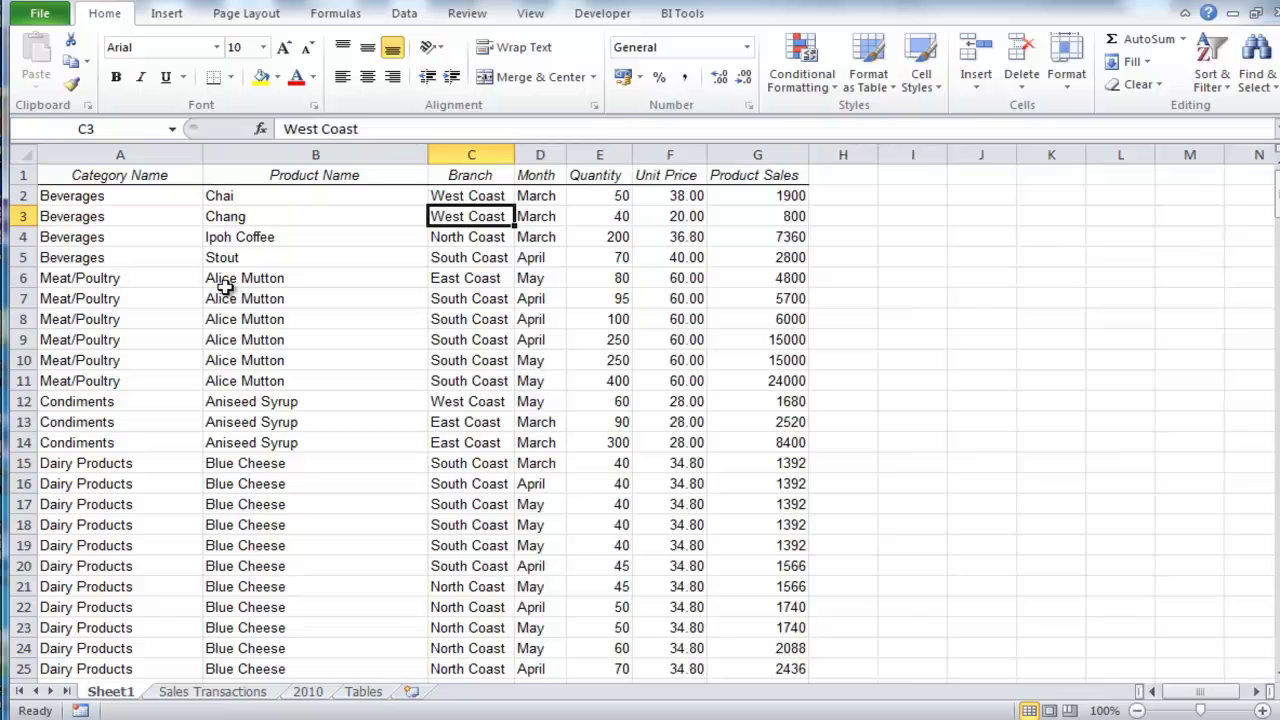
{"action": "key", "text": "ctrl+space"}
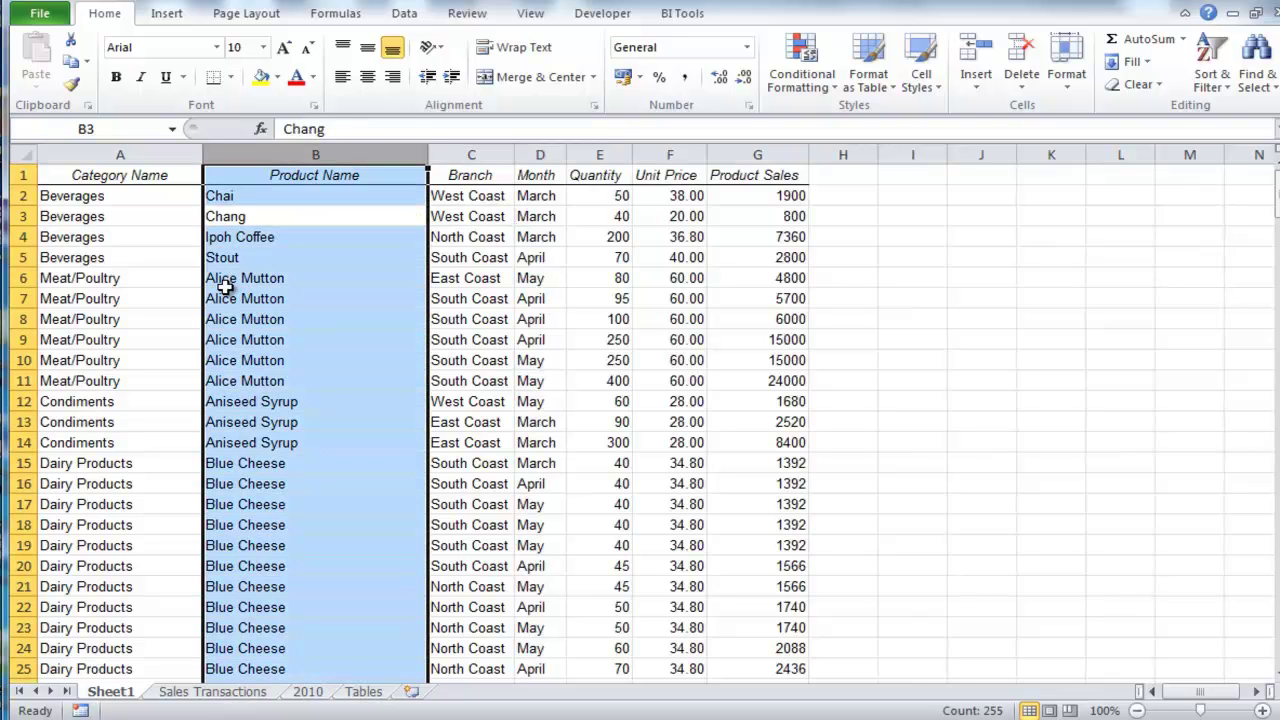
{"action": "key", "text": "ctrl+minus"}
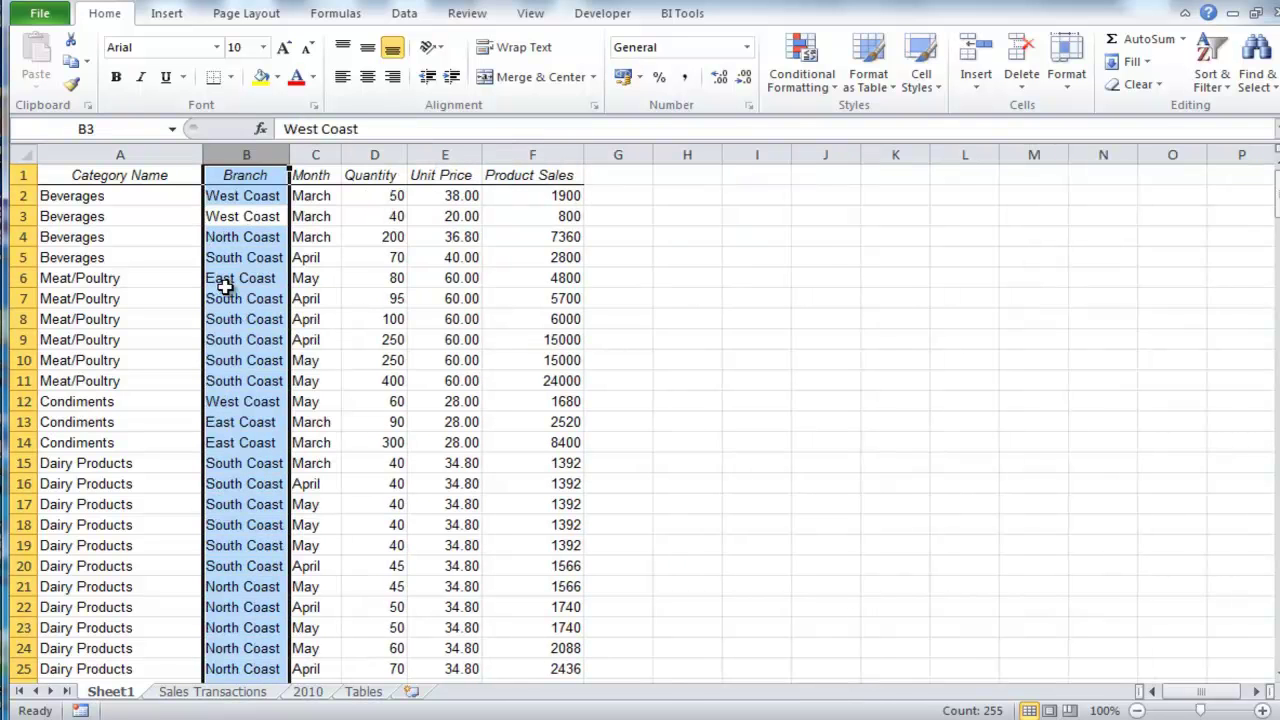
{"action": "key", "text": "ctrl+Home"}
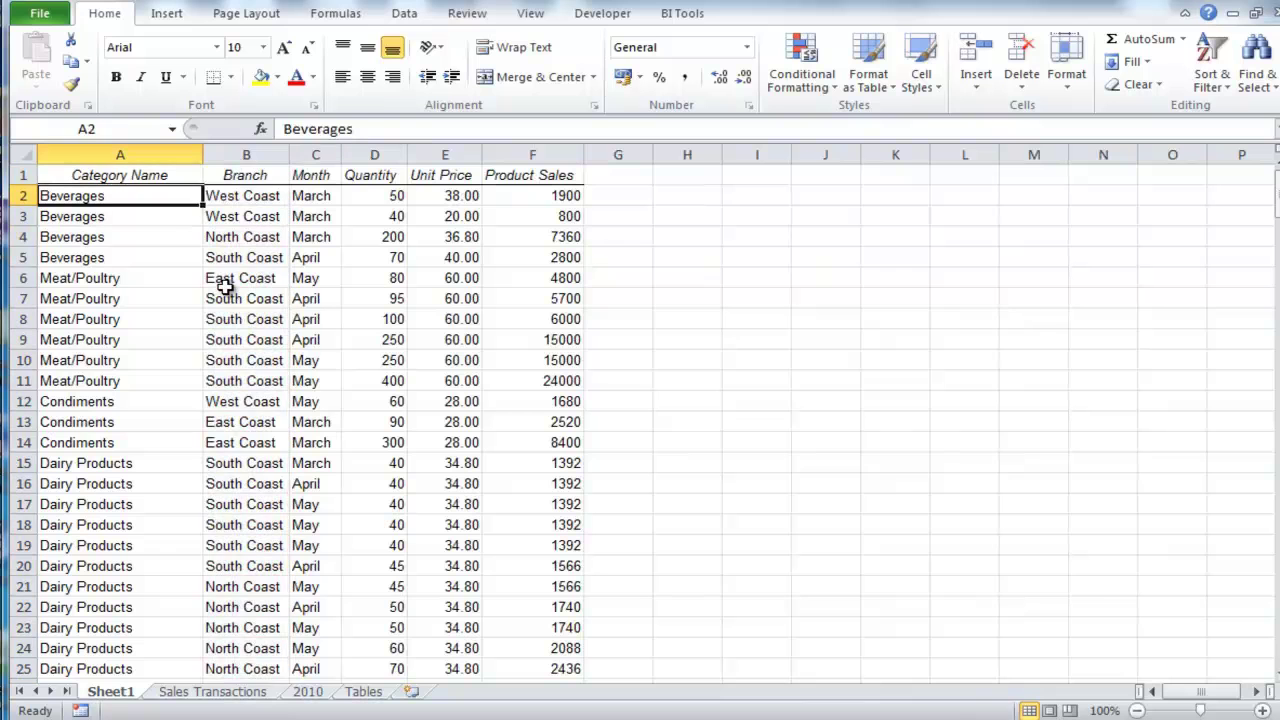
- Filter the table by cell A2's value so only Beverages rows show
{"action": "key", "text": "shift+F10"}
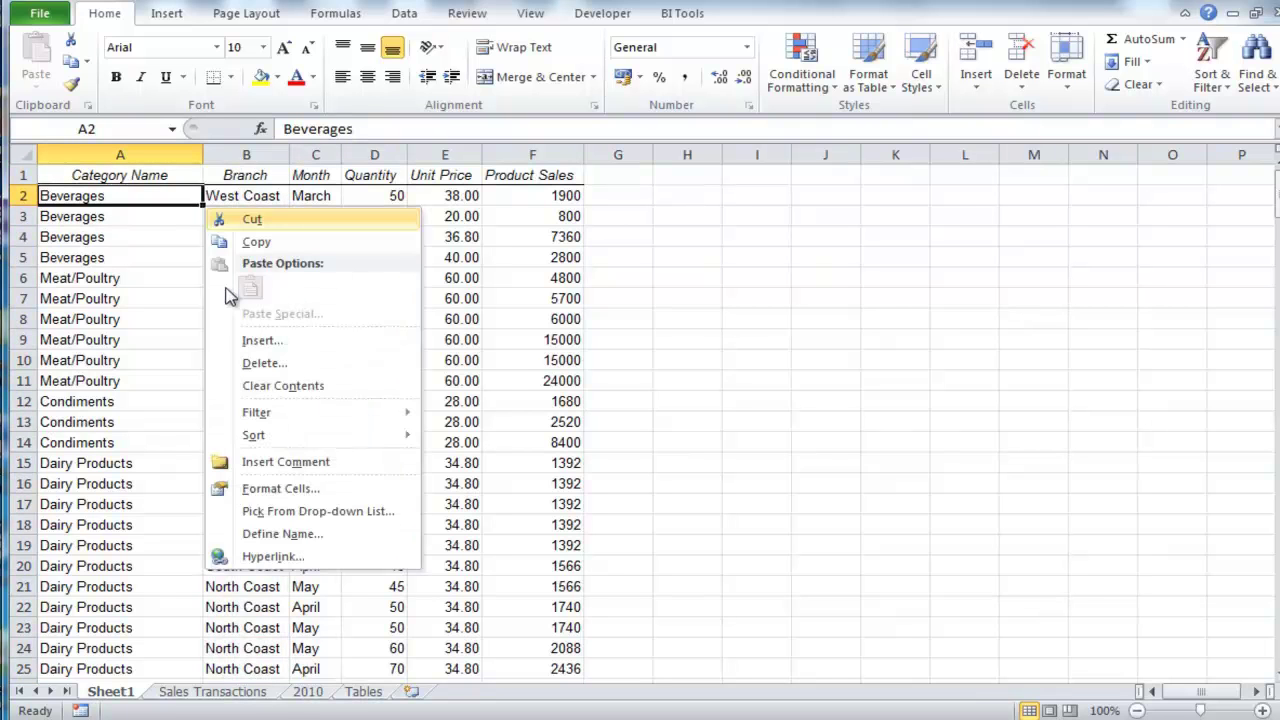
{"action": "key", "text": "e"}
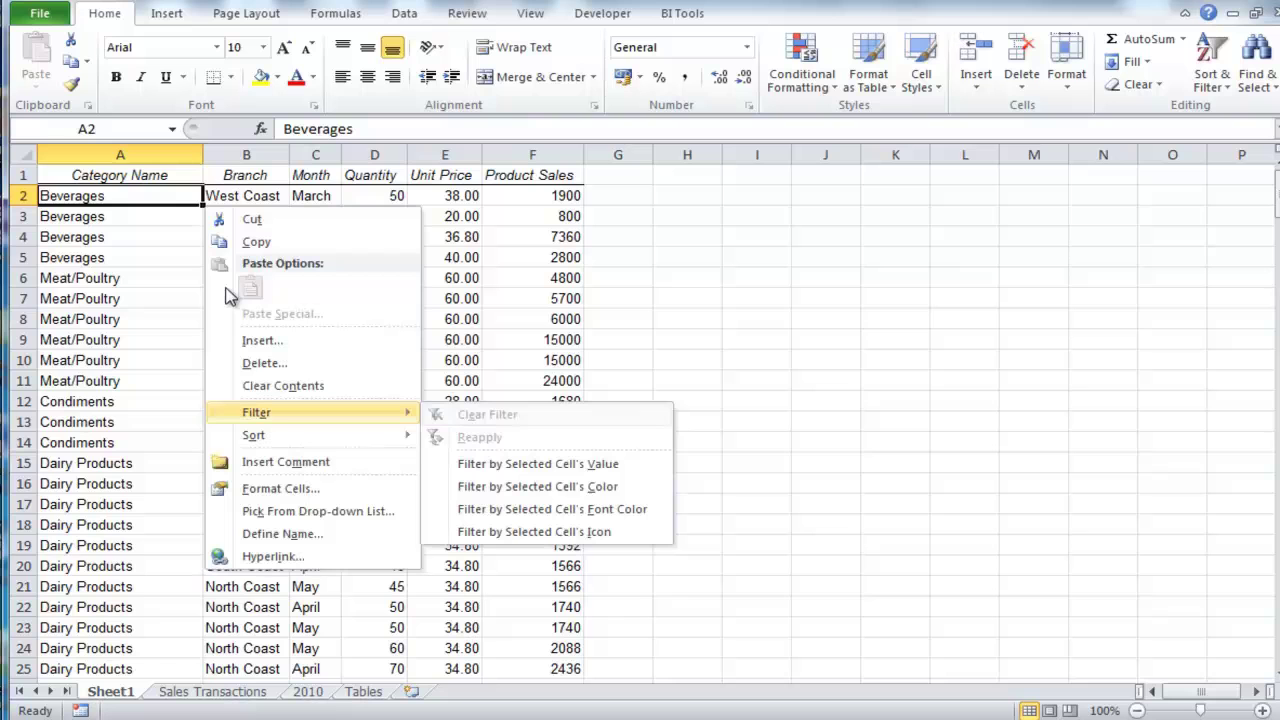
{"action": "key", "text": "Right"}
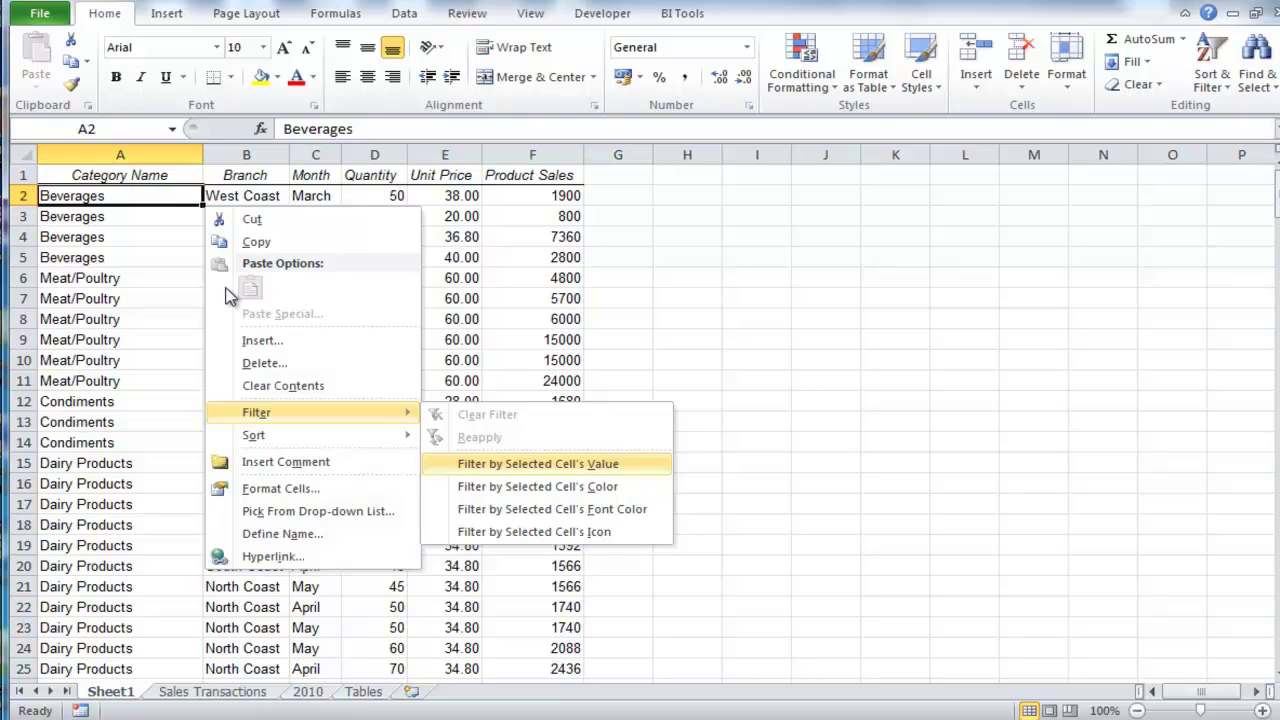
{"action": "key", "text": "Return"}
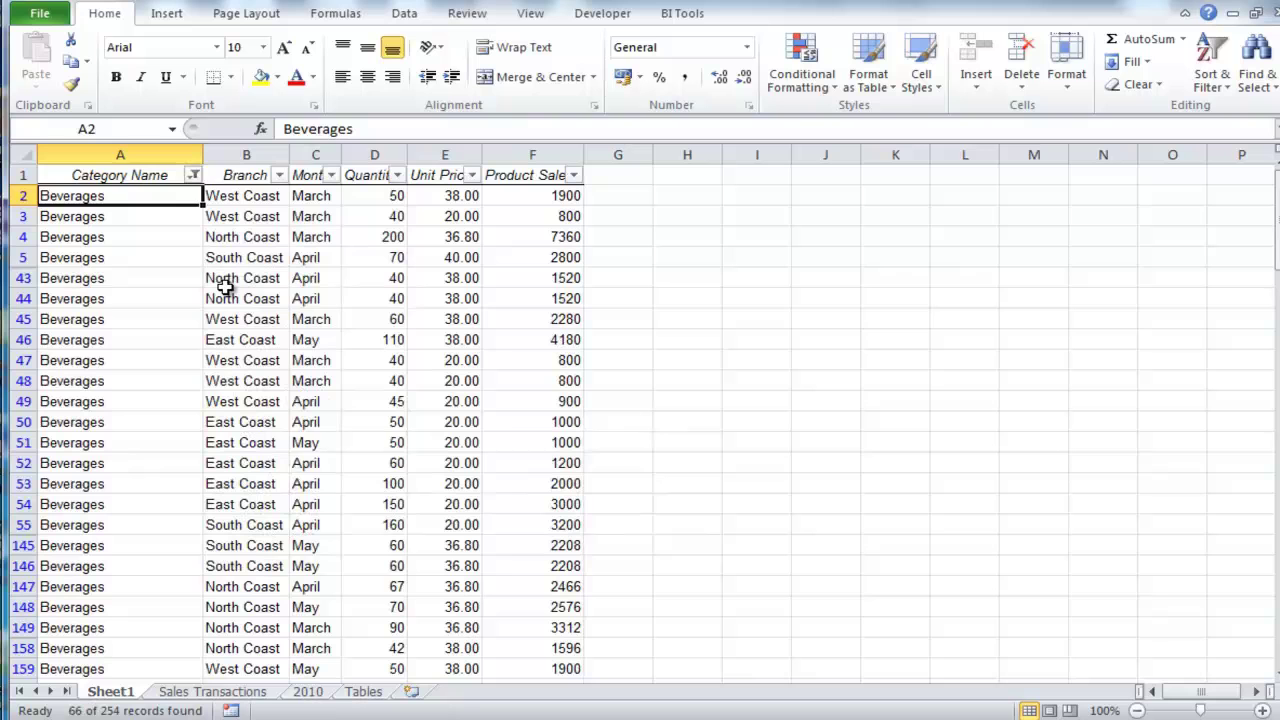
- Further filter by cell B2's value to keep only West Coast rows
{"action": "key", "text": "Right"}
{"action": "key", "text": "shift+F10"}
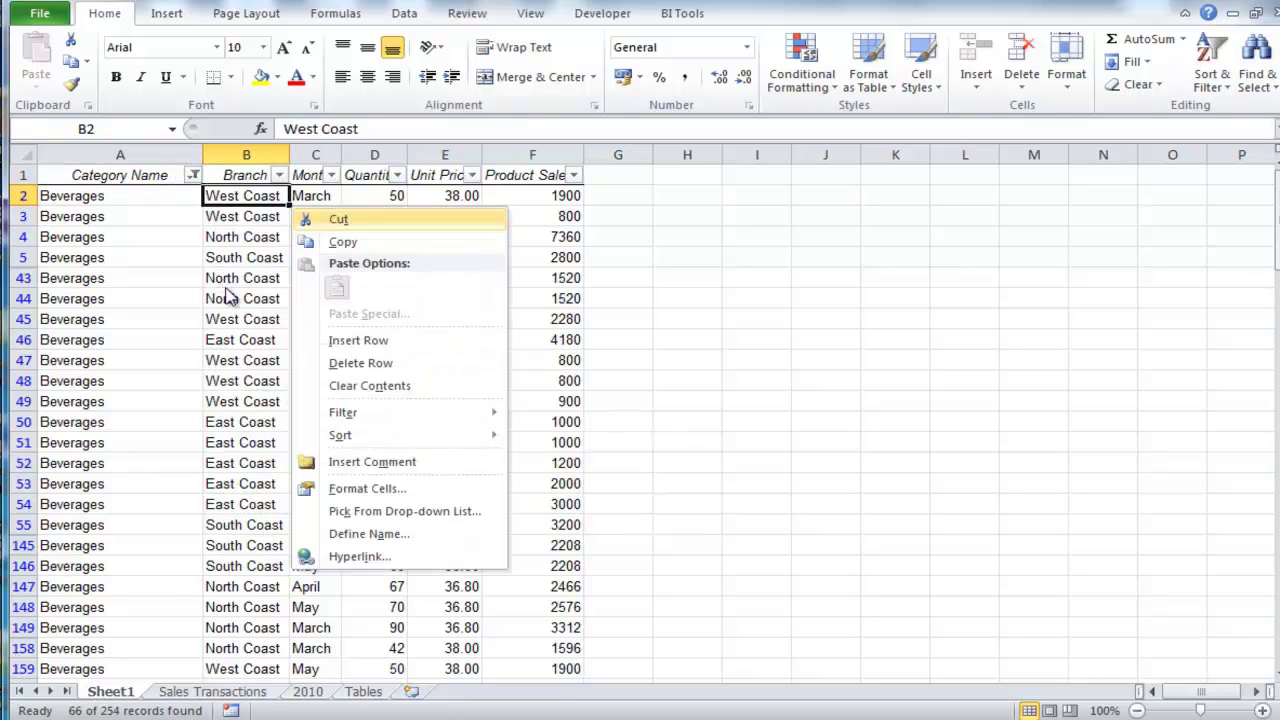
{"action": "key", "text": "e"}
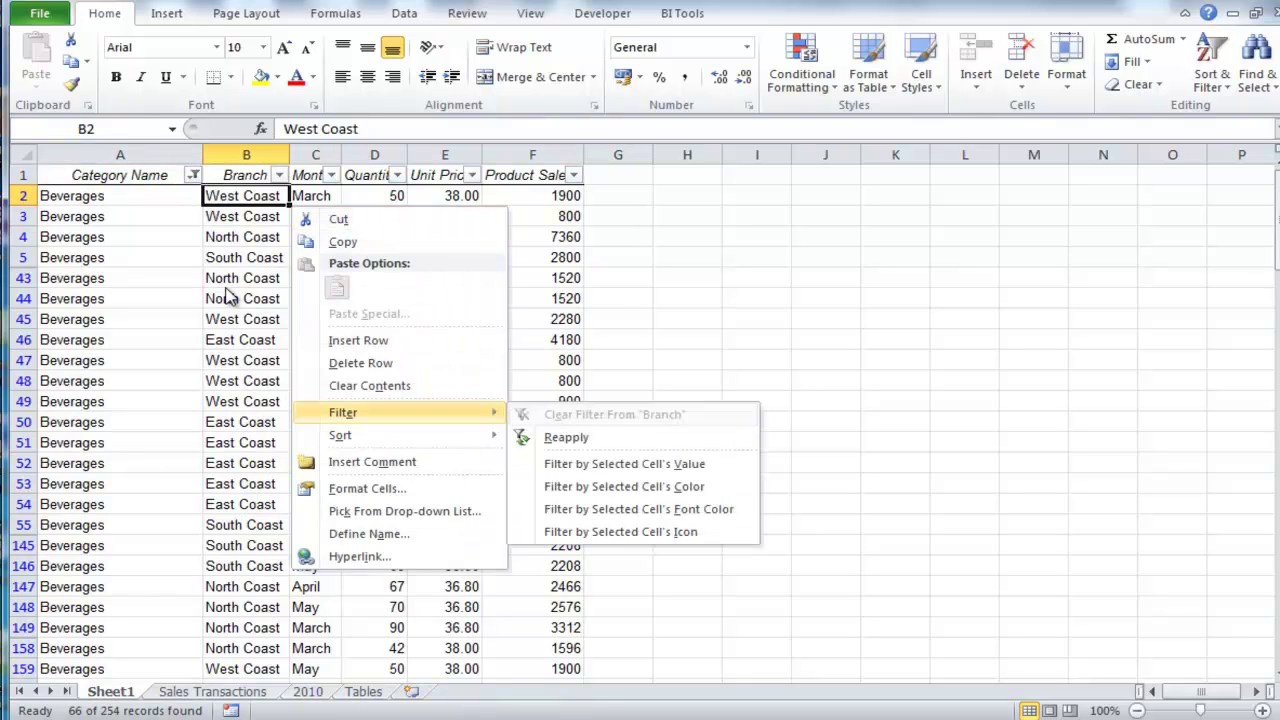
{"action": "key", "text": "Down"}
{"action": "key", "text": "Down"}
{"action": "key", "text": "Return"}
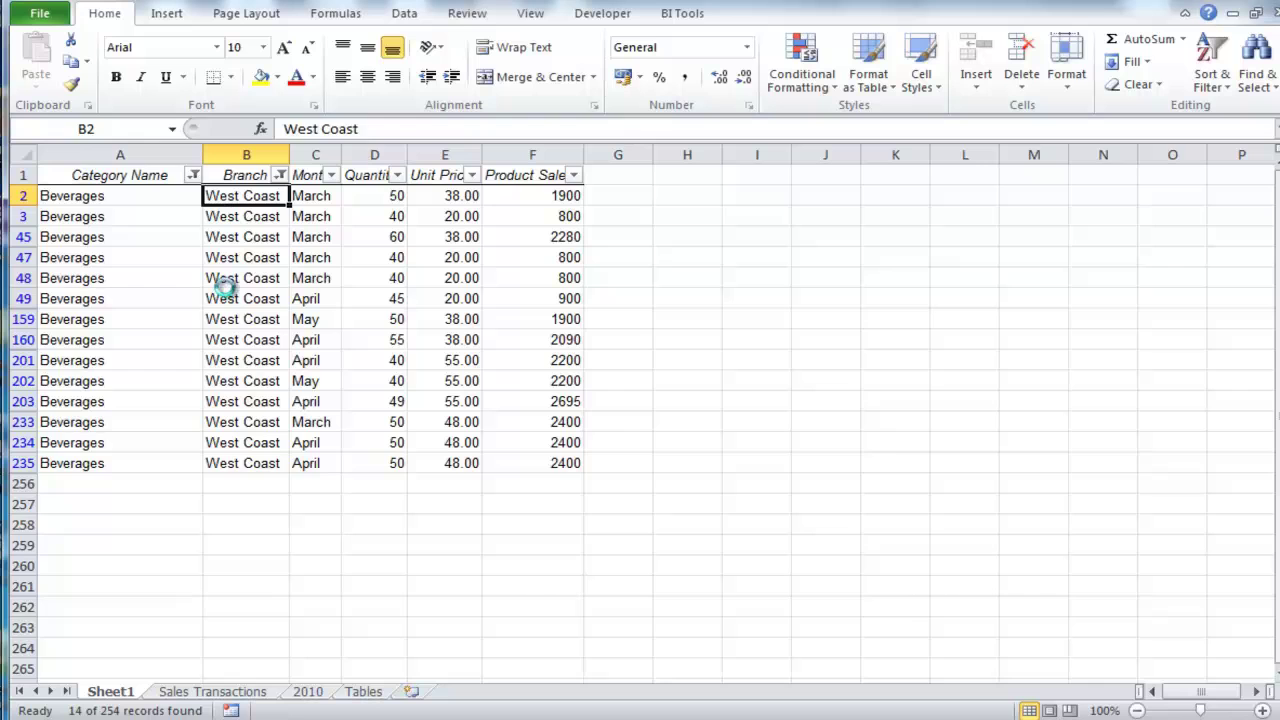
- Insert a default column chart of the filtered records on a new Chart1 sheet with F11
{"action": "key", "text": "F11"}
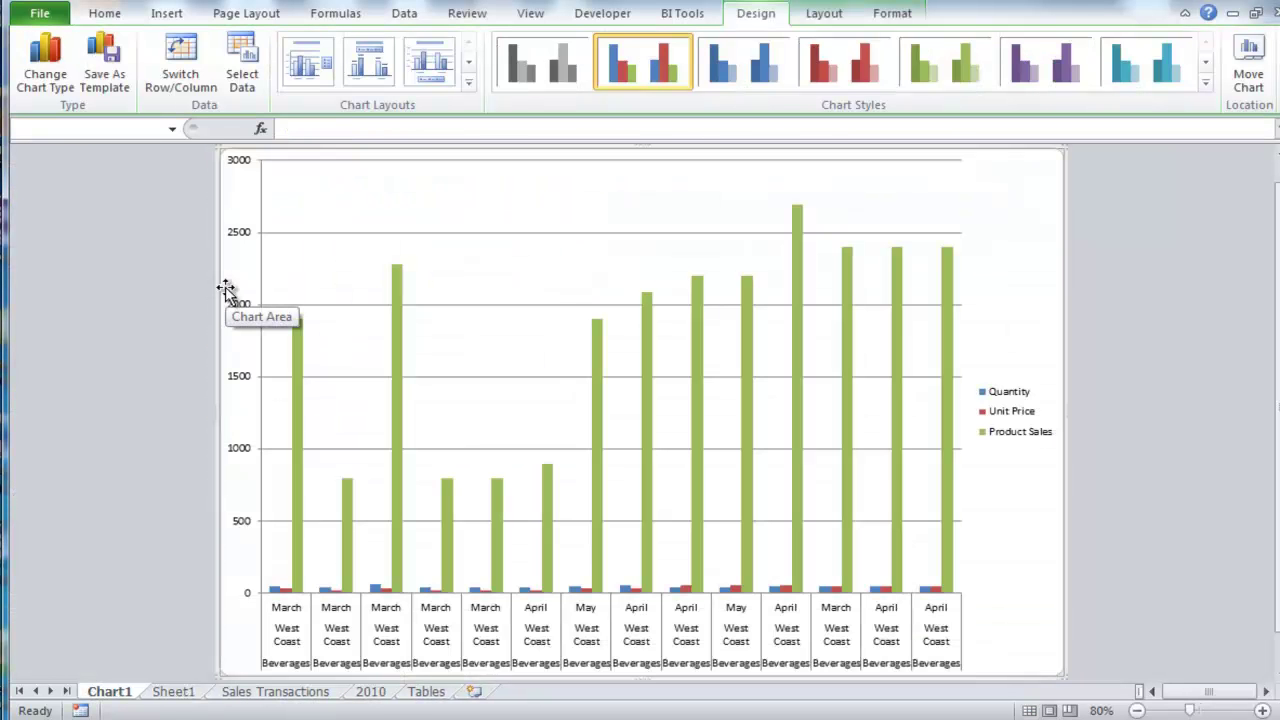